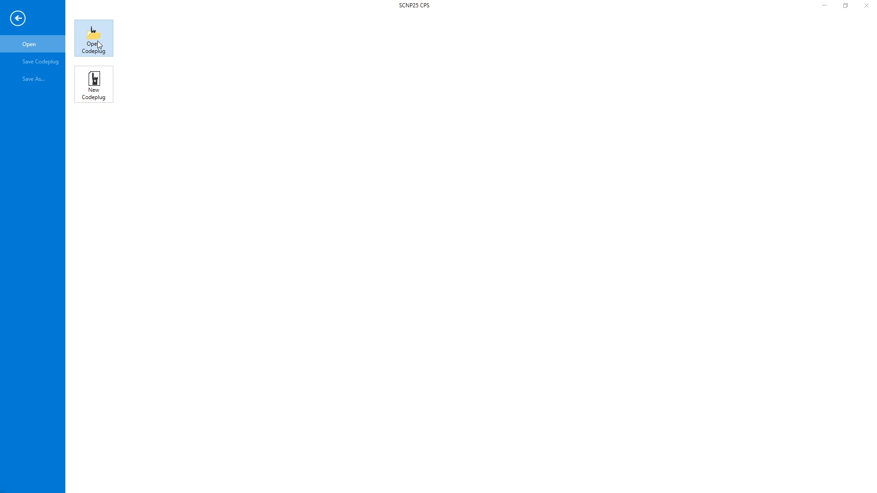
Step: Create a new codeplug and set its codeplug ID to BCSO
{"action": "left_click", "coordinate": [92, 89]}
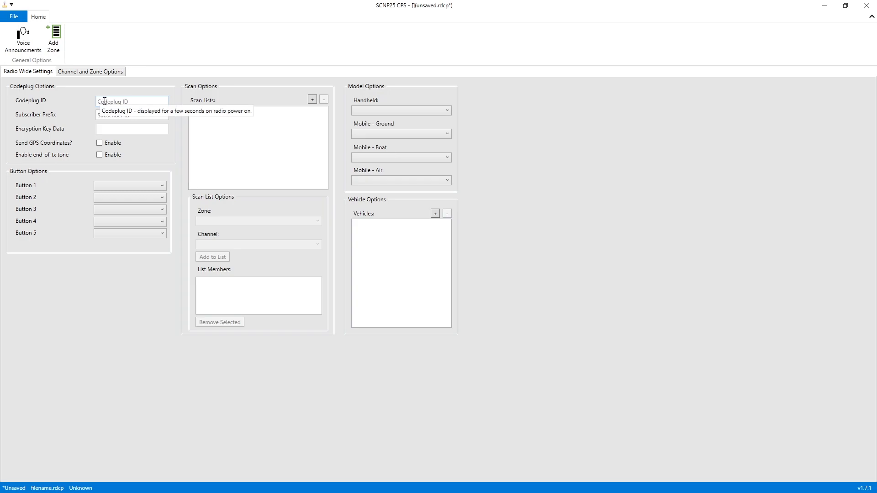
{"action": "left_click", "coordinate": [104, 100]}
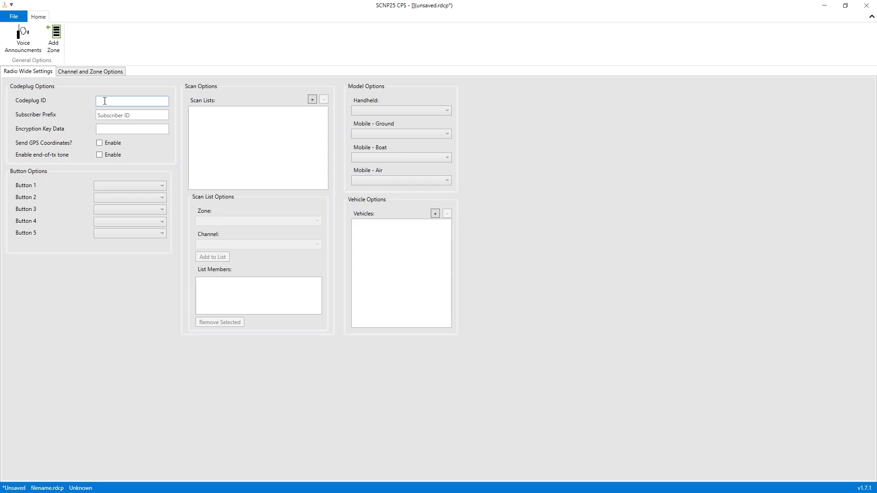
{"action": "type", "text": "BCSO"}
{"action": "key", "text": "BackSpace"}
Step: Set the codeplug's subscriber prefix to 0009
{"action": "left_click", "coordinate": [117, 115]}
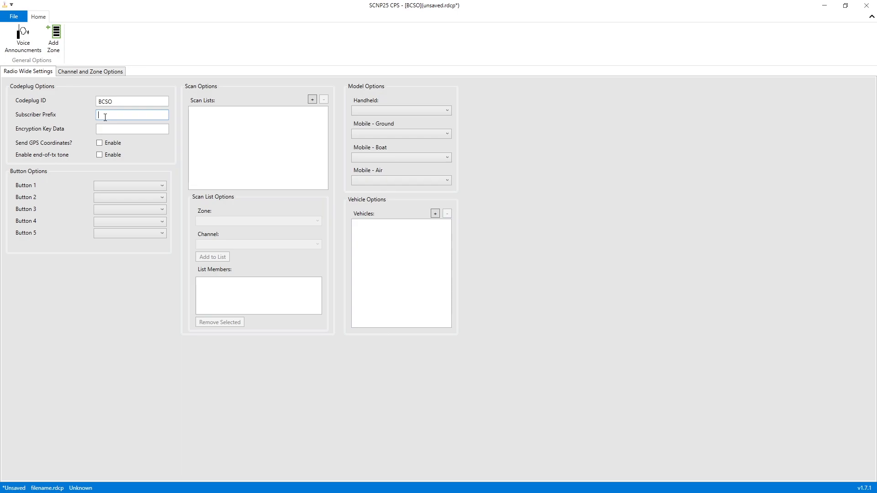
{"action": "type", "text": "0000"}
{"action": "key", "text": "BackSpace"}
{"action": "type", "text": "1"}
{"action": "type", "text": "9"}
Step: Enter the encryption key data and enable sending of GPS coordinates
{"action": "left_click", "coordinate": [118, 127]}
{"action": "left_click", "coordinate": [118, 132]}
{"action": "type", "text": "••••••"}
{"action": "key", "text": "ctrl+a"}
{"action": "type", "text": "••••••"}
{"action": "left_click", "coordinate": [99, 142]}
Step: Set the handheld radio model to APX8000
{"action": "left_click", "coordinate": [401, 111]}
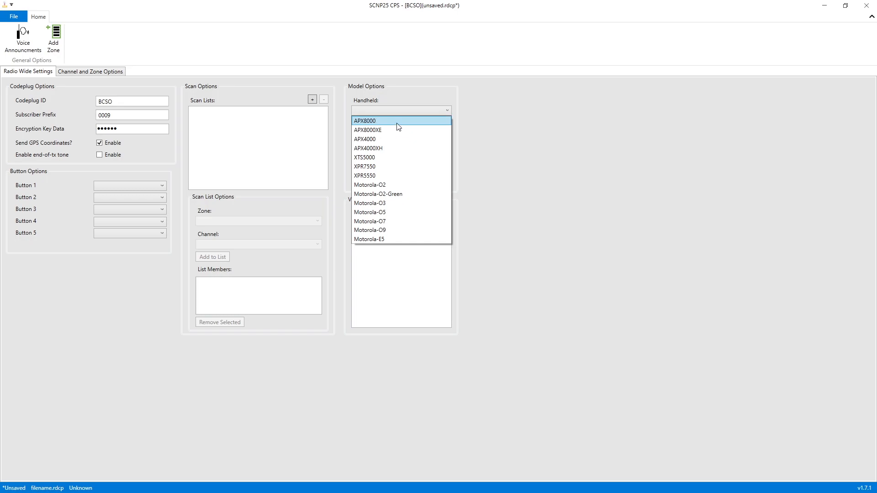
{"action": "left_click", "coordinate": [397, 123]}
{"action": "left_click", "coordinate": [369, 112]}
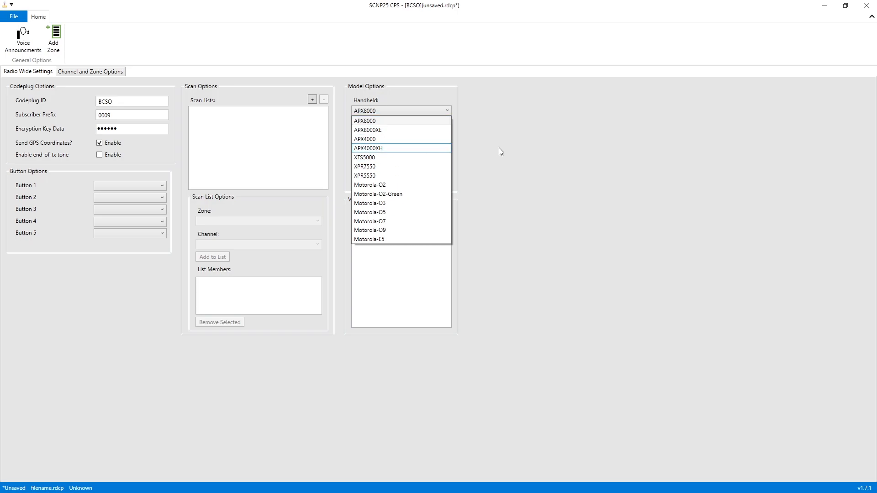
{"action": "left_click", "coordinate": [410, 118]}
{"action": "left_click", "coordinate": [403, 111]}
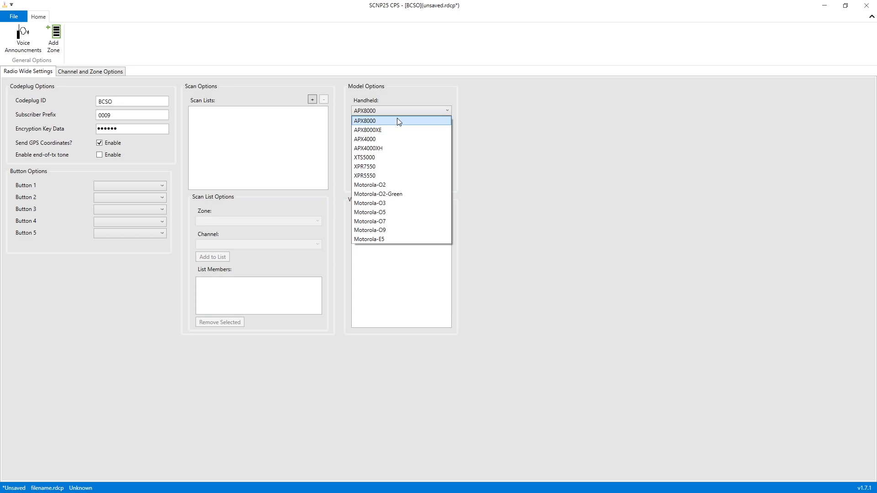
{"action": "left_click", "coordinate": [386, 94]}
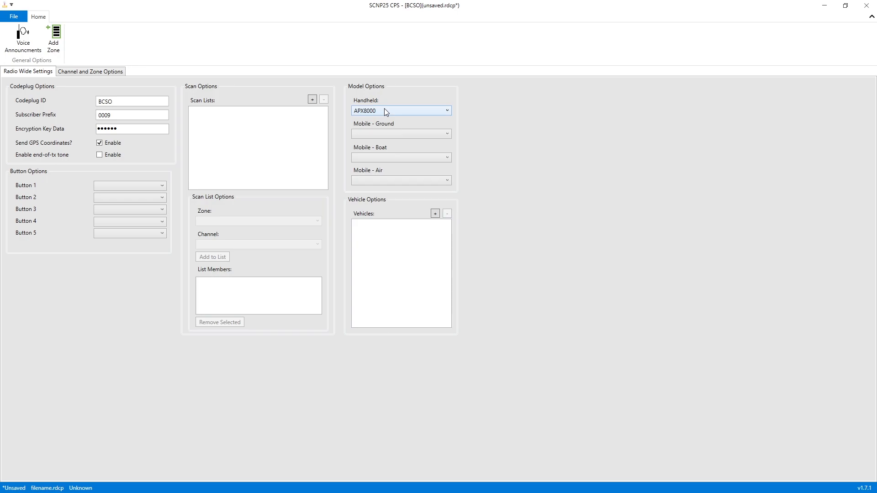
{"action": "left_click", "coordinate": [386, 111]}
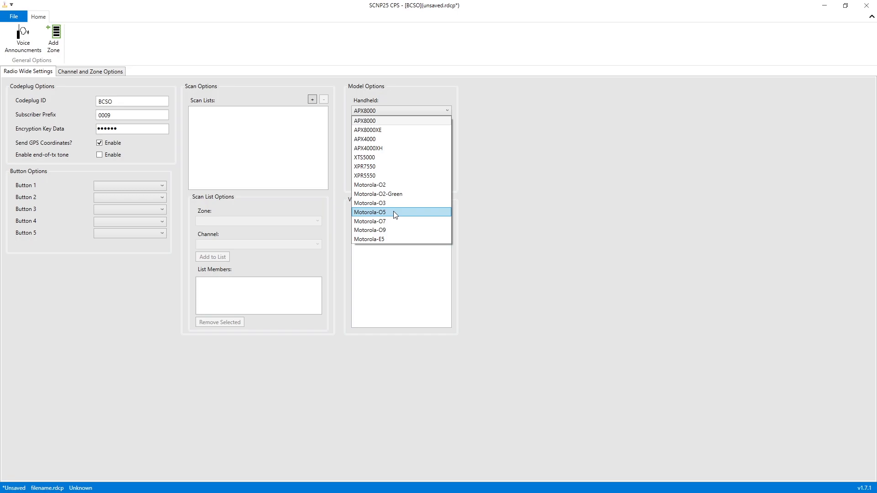
{"action": "left_click", "coordinate": [540, 178]}
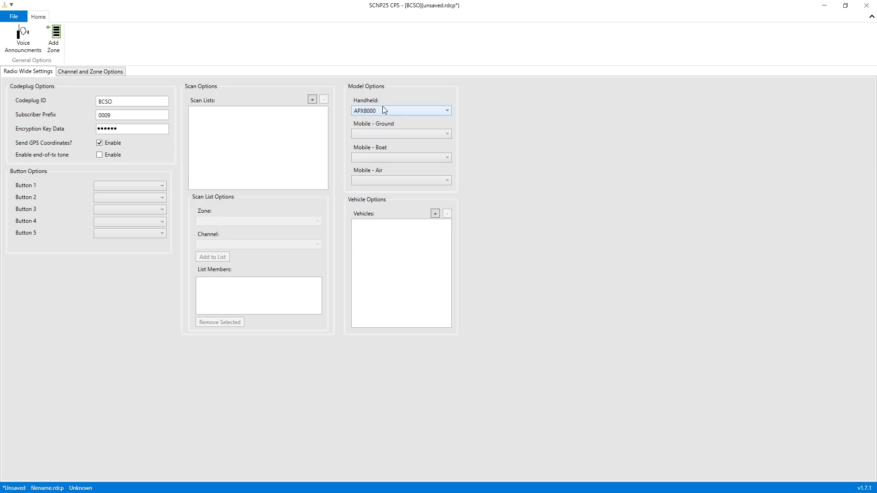
Step: Set the mobile radio models to Motorola-E5 for ground, Motorola-O2-Green for boat and Motorola-O9 for air
{"action": "left_click", "coordinate": [377, 132]}
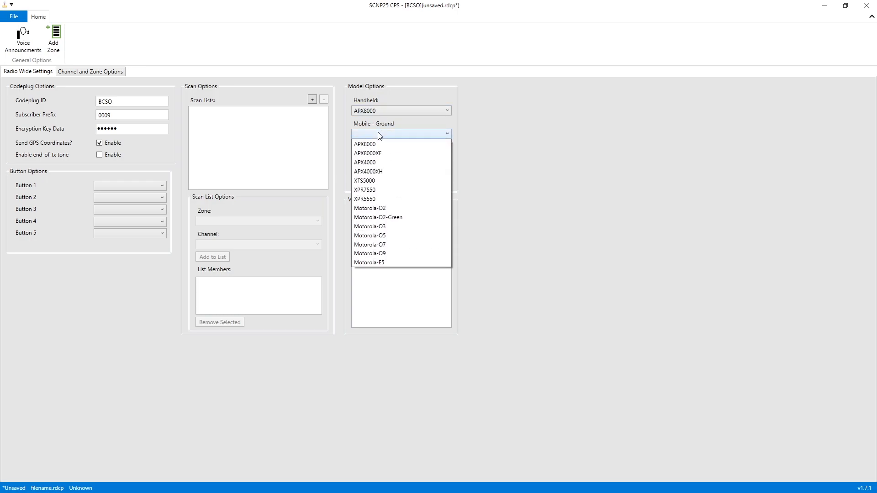
{"action": "left_click", "coordinate": [381, 260]}
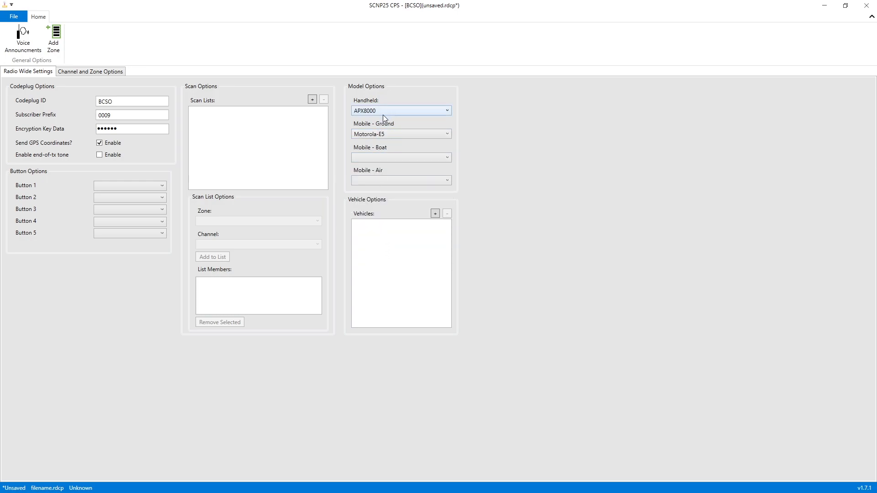
{"action": "left_click", "coordinate": [387, 157]}
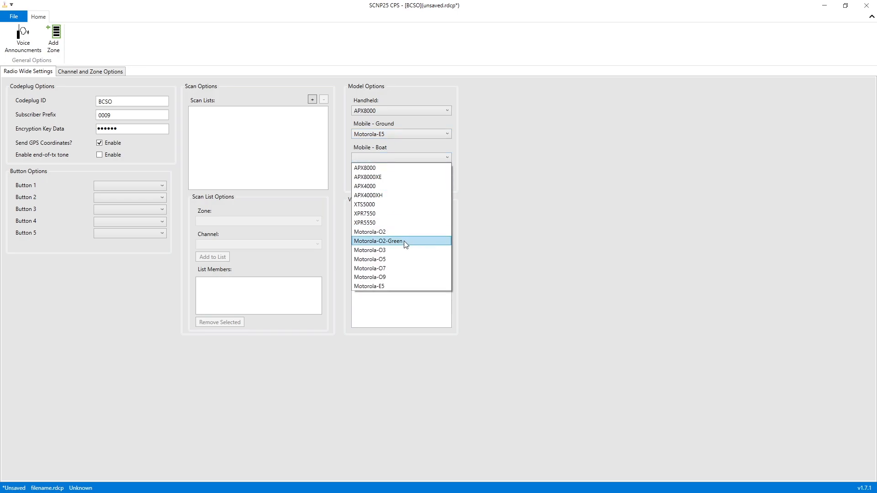
{"action": "left_click", "coordinate": [406, 242]}
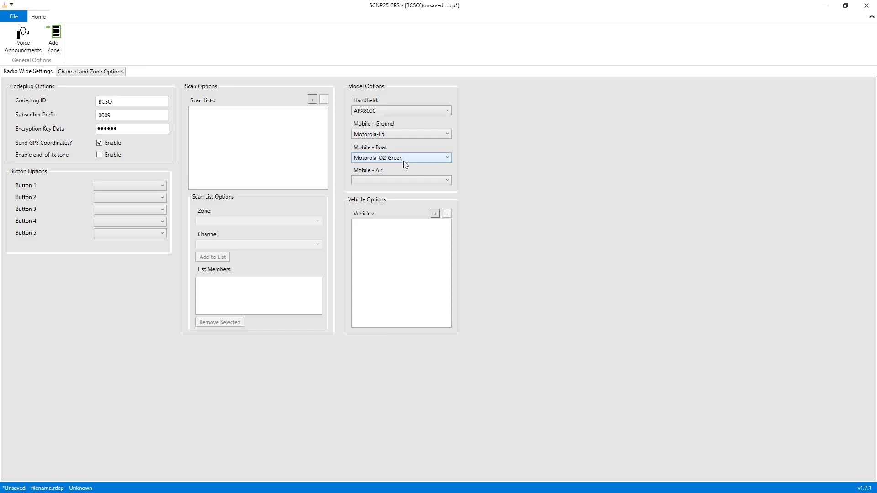
{"action": "left_click", "coordinate": [397, 184]}
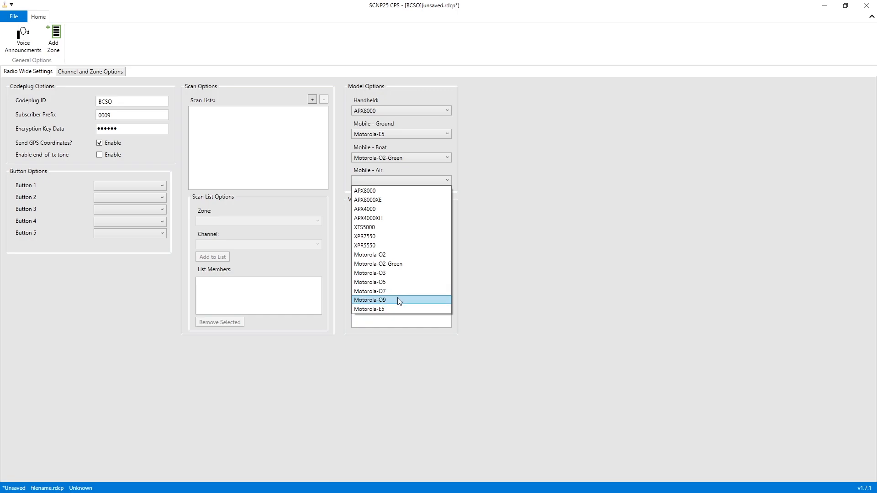
{"action": "left_click", "coordinate": [381, 302]}
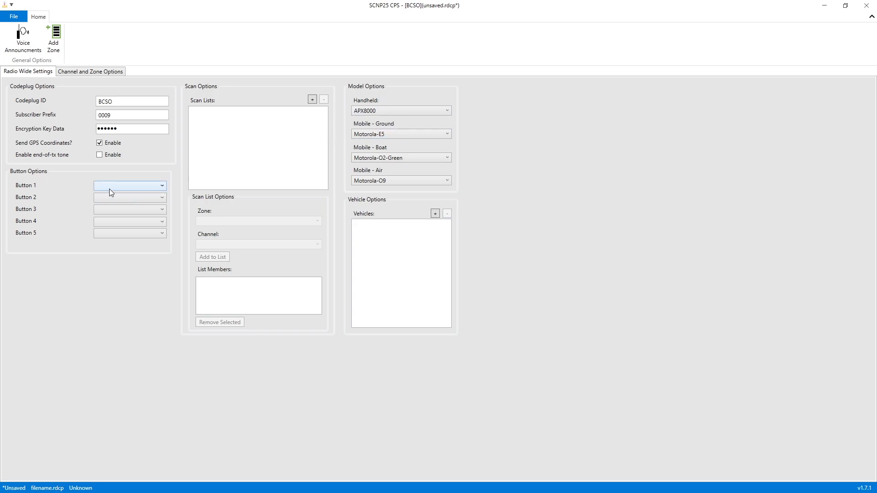
Step: Assign radio buttons 1 to 5 to Scan, GPS, SnSel, Site and Batt in that order
{"action": "left_click", "coordinate": [152, 188]}
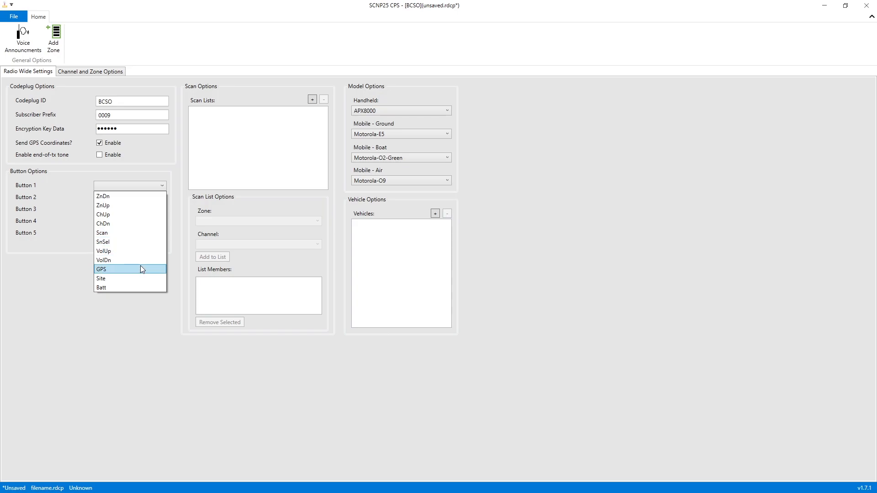
{"action": "left_click", "coordinate": [119, 233]}
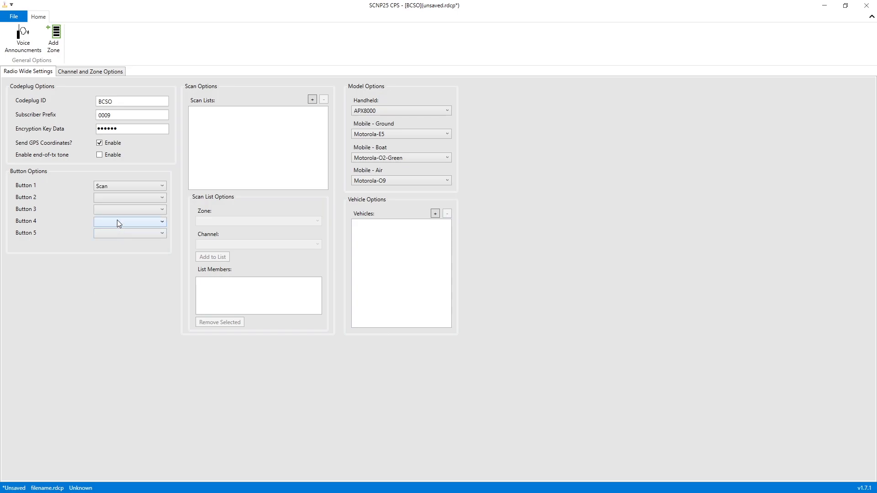
{"action": "left_click", "coordinate": [114, 200]}
{"action": "left_click", "coordinate": [112, 280]}
{"action": "left_click", "coordinate": [110, 211]}
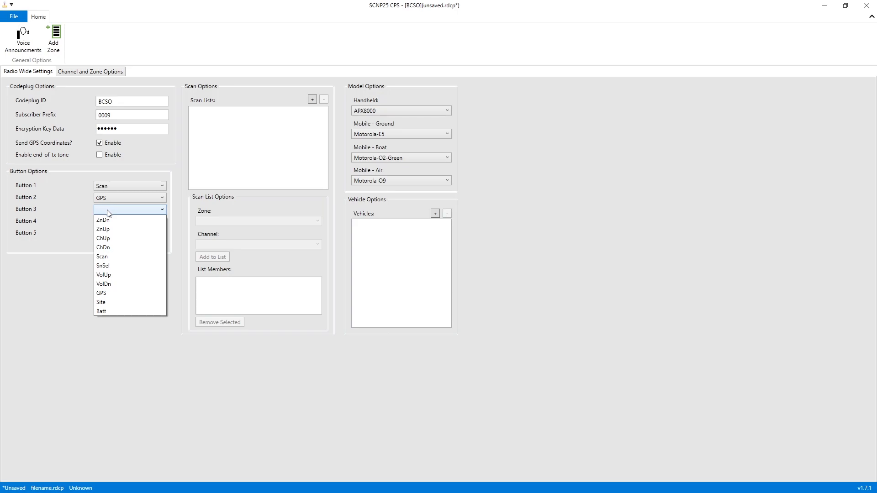
{"action": "left_click", "coordinate": [127, 265]}
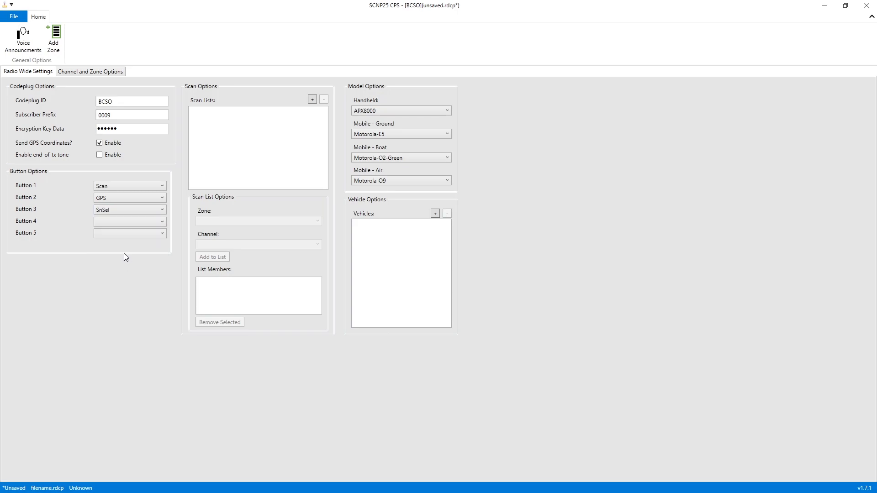
{"action": "left_click", "coordinate": [110, 222]}
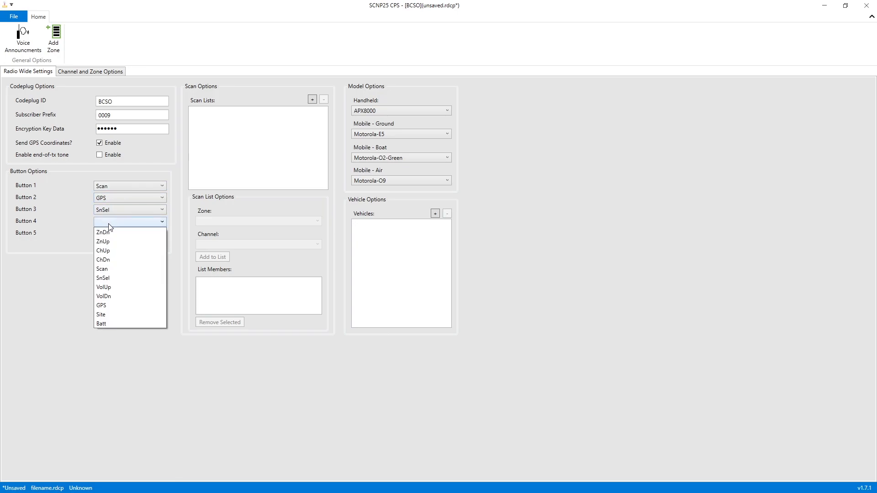
{"action": "left_click", "coordinate": [113, 320]}
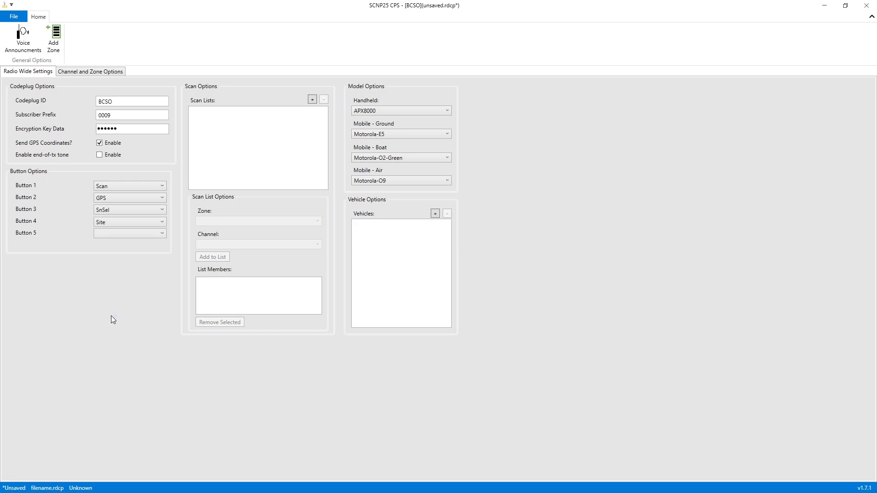
{"action": "left_click", "coordinate": [106, 233]}
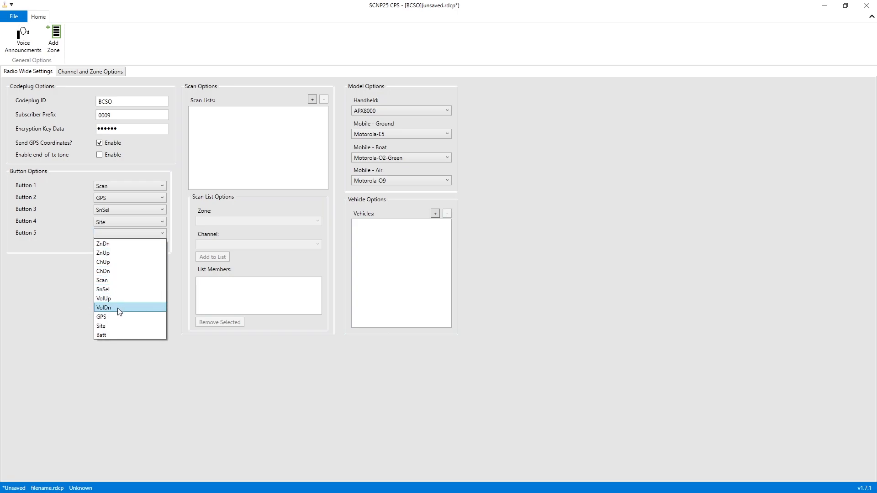
{"action": "left_click", "coordinate": [119, 333]}
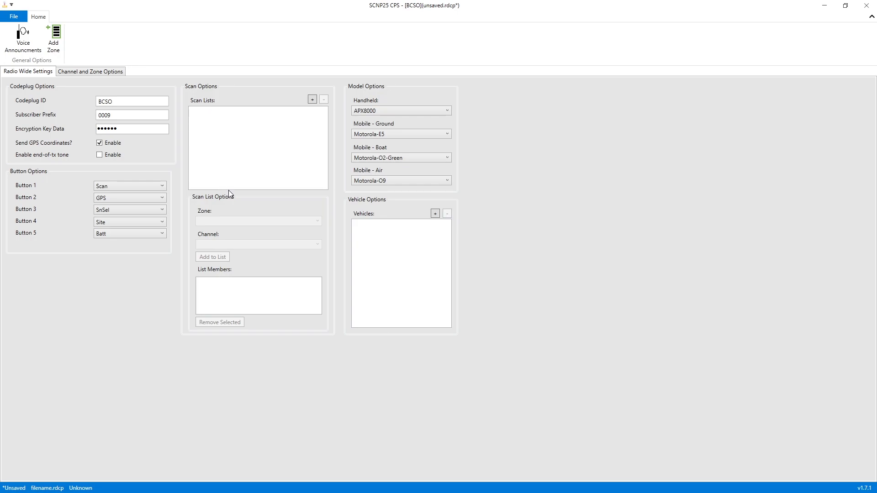
Step: Add a zone to the codeplug and name it BCSO-1
{"action": "left_click", "coordinate": [95, 72]}
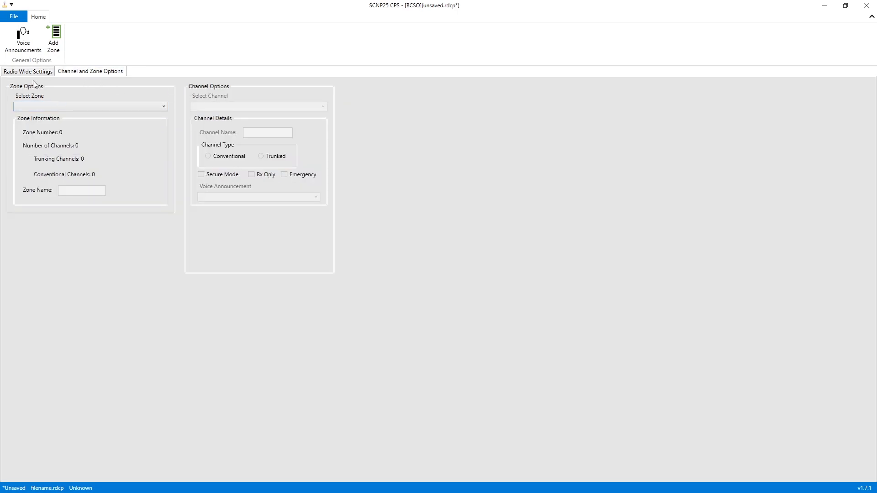
{"action": "left_click", "coordinate": [83, 107]}
{"action": "left_click", "coordinate": [83, 108]}
{"action": "left_click", "coordinate": [82, 108]}
{"action": "left_click", "coordinate": [81, 108]}
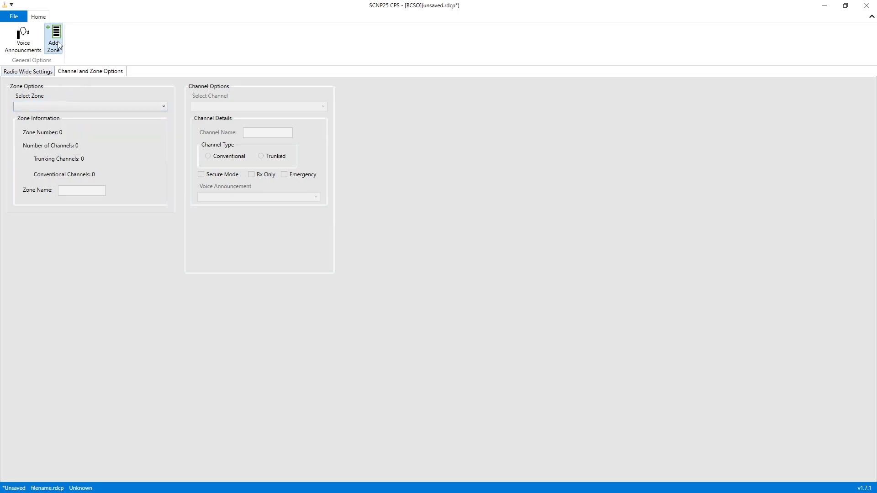
{"action": "left_click", "coordinate": [58, 44]}
{"action": "left_click", "coordinate": [60, 105]}
{"action": "left_click", "coordinate": [61, 108]}
{"action": "left_click_drag", "start_coordinate": [91, 192], "coordinate": [20, 209]}
{"action": "key", "text": "BackSpace"}
{"action": "type", "text": "BCSO"}
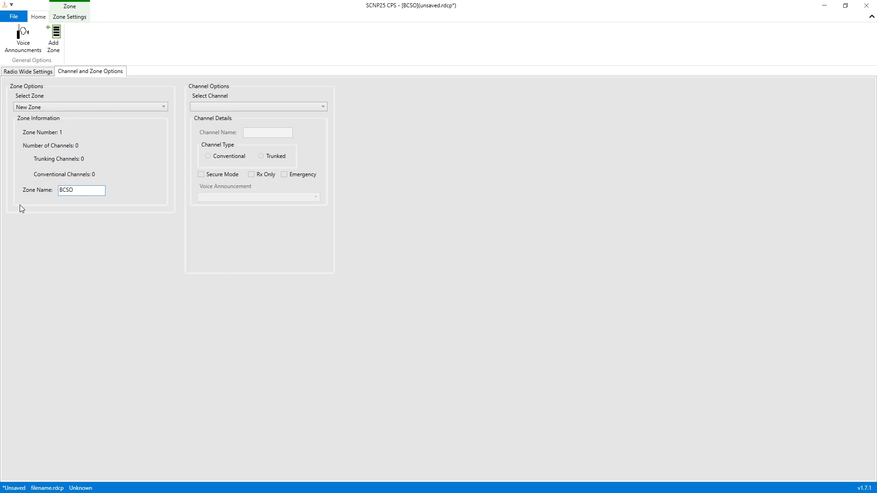
{"action": "type", "text": "-1"}
Step: Add a channel to the BCSO-1 zone and name it DISPATCH
{"action": "left_click", "coordinate": [225, 108]}
{"action": "left_click", "coordinate": [225, 110]}
{"action": "left_click", "coordinate": [74, 18]}
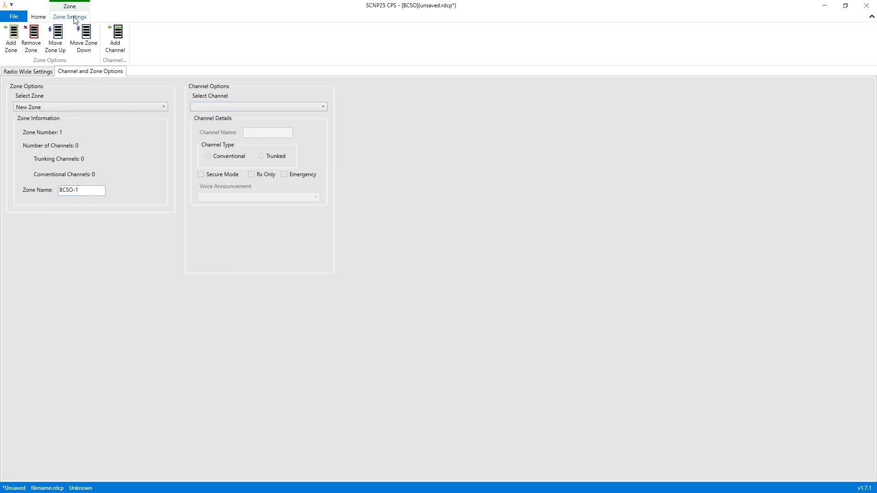
{"action": "left_click", "coordinate": [115, 38]}
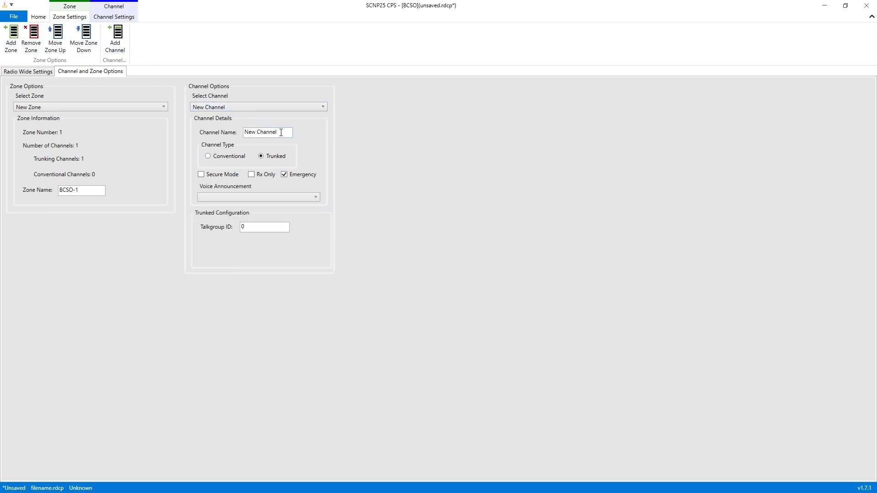
{"action": "left_click_drag", "start_coordinate": [280, 132], "coordinate": [224, 136]}
{"action": "type", "text": "B"}
{"action": "type", "text": "ISPATCH"}
Step: Set the DISPATCH channel's talkgroup ID to 1 and enable Secure Mode
{"action": "left_click", "coordinate": [269, 227]}
{"action": "double_click", "coordinate": [272, 230]}
{"action": "type", "text": "1"}
Step: Examine the voice announcement choices for the DISPATCH channel and where voice announcements are managed in the general options
{"action": "left_click", "coordinate": [249, 198]}
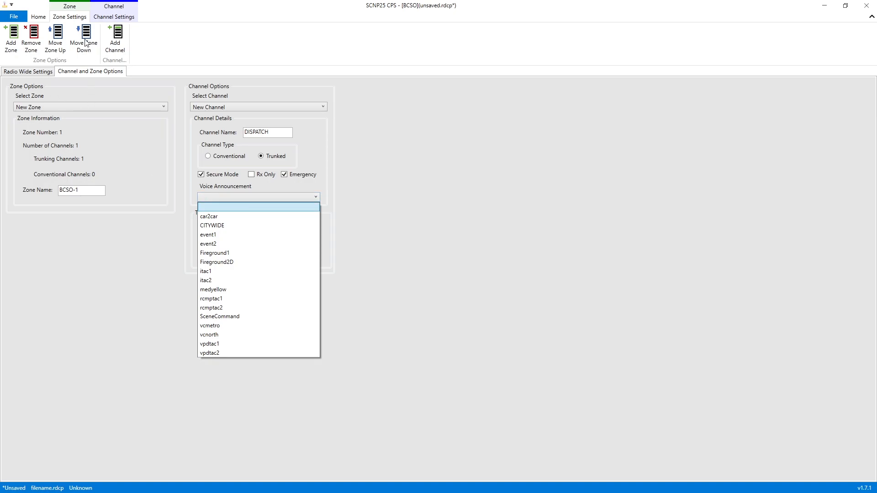
{"action": "left_click", "coordinate": [159, 41]}
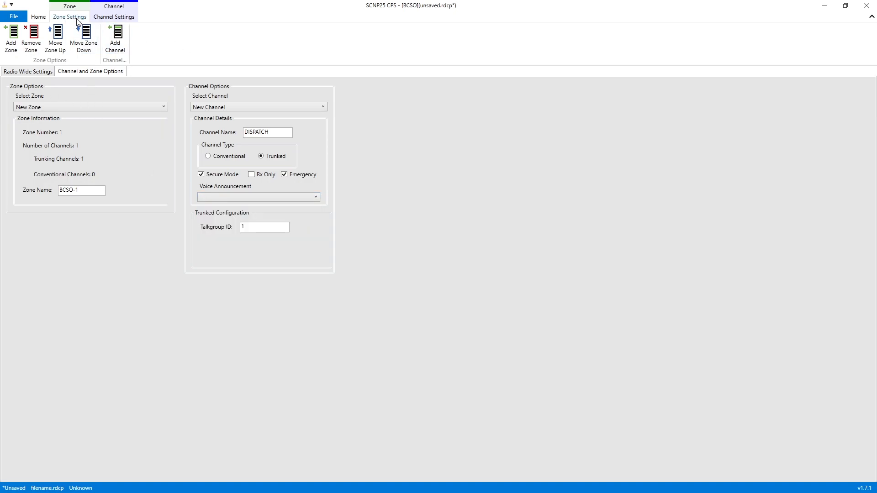
{"action": "left_click", "coordinate": [37, 72]}
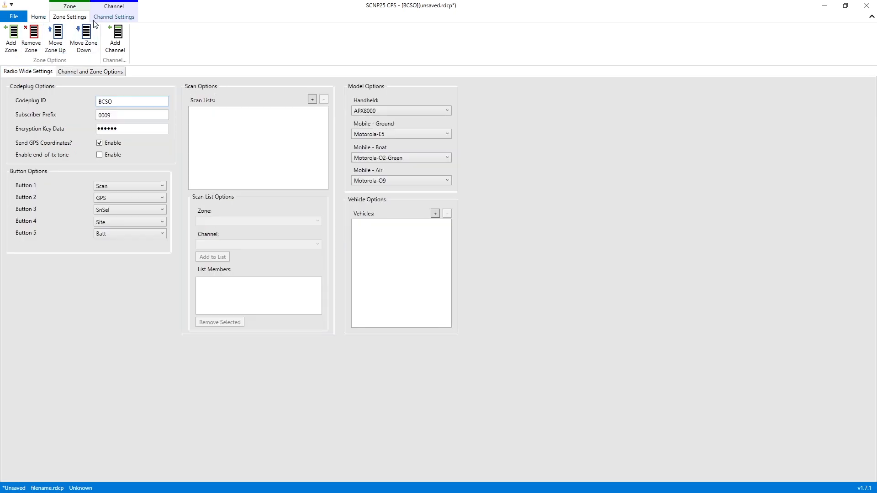
{"action": "left_click", "coordinate": [38, 17]}
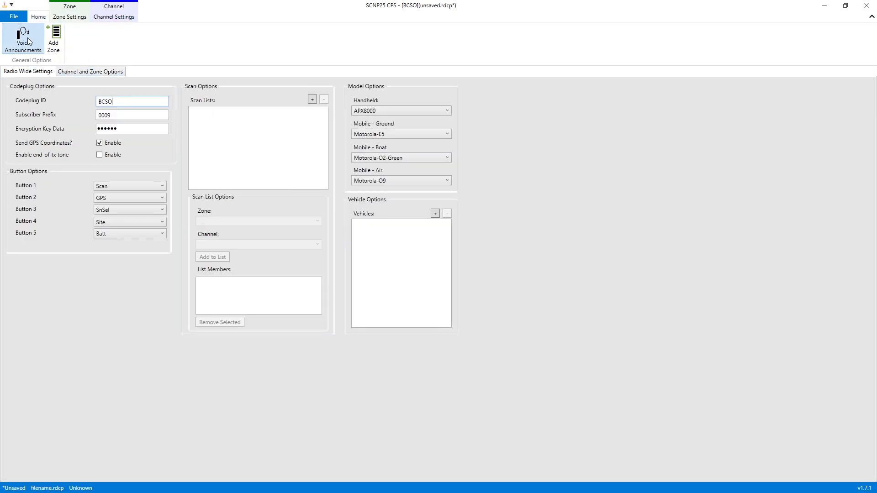
{"action": "left_click", "coordinate": [78, 72]}
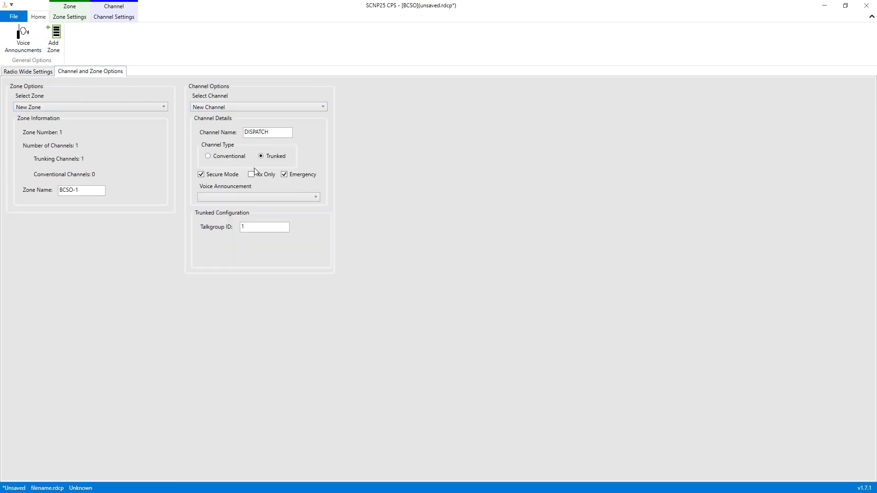
Step: Add a second channel to the BCSO-1 zone and name it CAR 2 CAR
{"action": "left_click", "coordinate": [114, 17]}
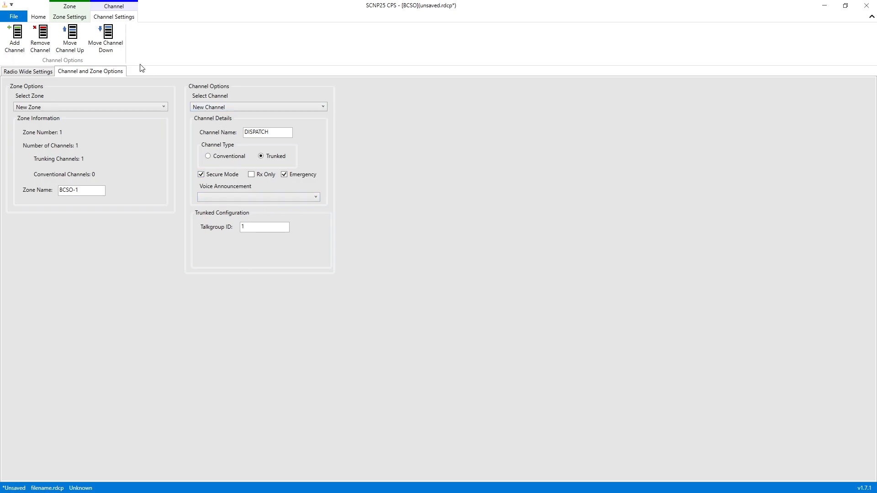
{"action": "left_click", "coordinate": [23, 36]}
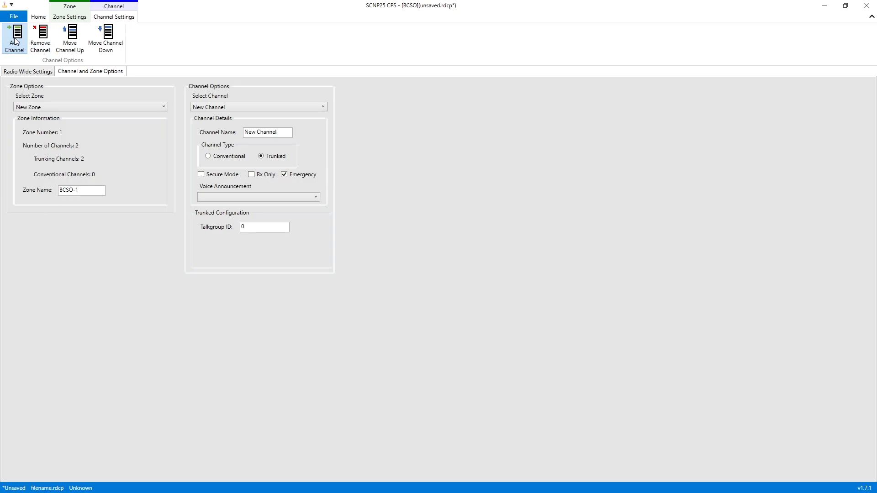
{"action": "left_click", "coordinate": [225, 108]}
{"action": "left_click", "coordinate": [227, 110]}
{"action": "key", "text": "Tab"}
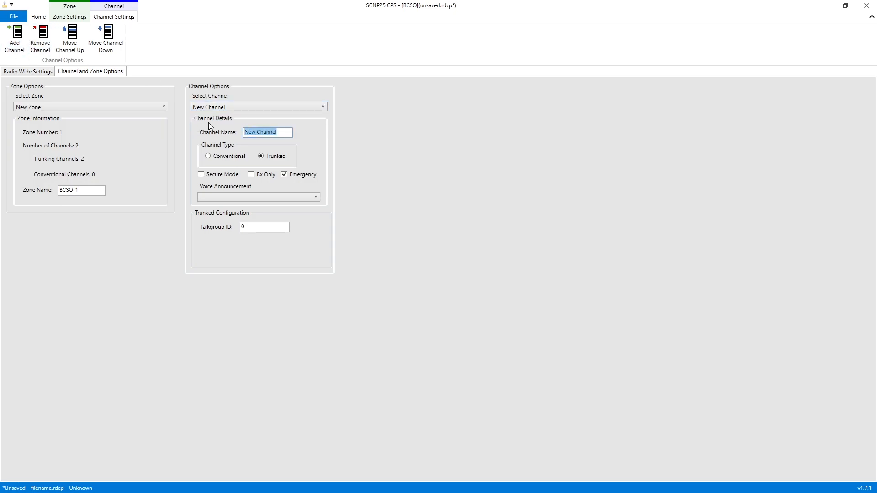
{"action": "type", "text": "CAR 2 CAR"}
{"action": "left_click", "coordinate": [229, 156]}
{"action": "left_click", "coordinate": [255, 107]}
{"action": "left_click", "coordinate": [216, 115]}
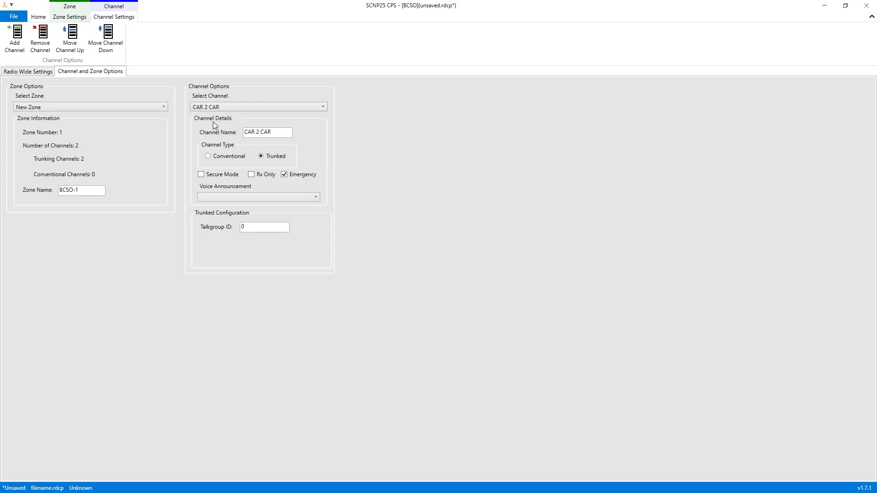
Step: Check the zone list and compare the details of the DISPATCH and CAR 2 CAR channels
{"action": "left_click", "coordinate": [56, 107]}
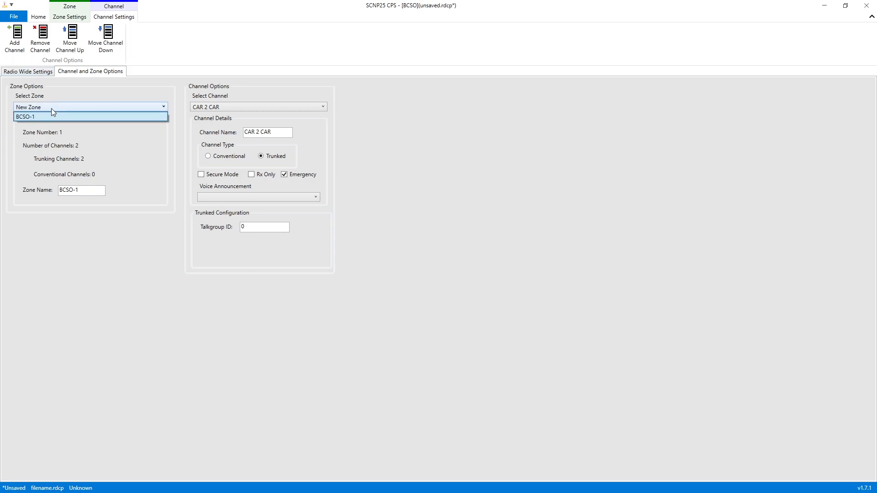
{"action": "left_click", "coordinate": [52, 114]}
{"action": "left_click", "coordinate": [37, 72]}
{"action": "left_click", "coordinate": [75, 73]}
{"action": "left_click", "coordinate": [235, 109]}
{"action": "left_click", "coordinate": [227, 117]}
{"action": "left_click", "coordinate": [228, 108]}
{"action": "left_click", "coordinate": [192, 126]}
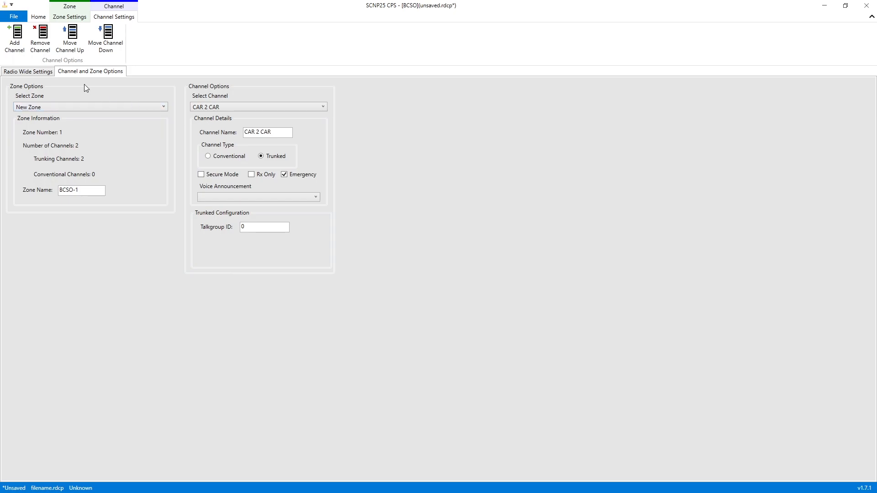
{"action": "left_click", "coordinate": [54, 75]}
{"action": "left_click", "coordinate": [102, 73]}
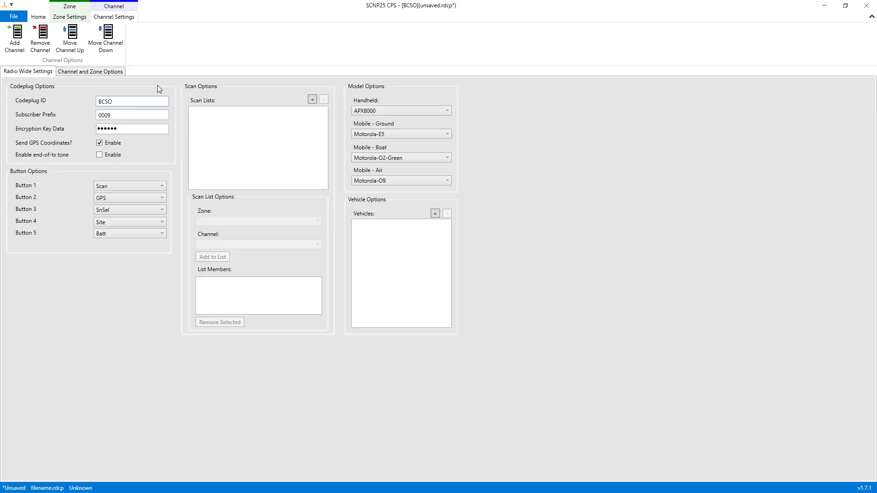
{"action": "left_click", "coordinate": [219, 109]}
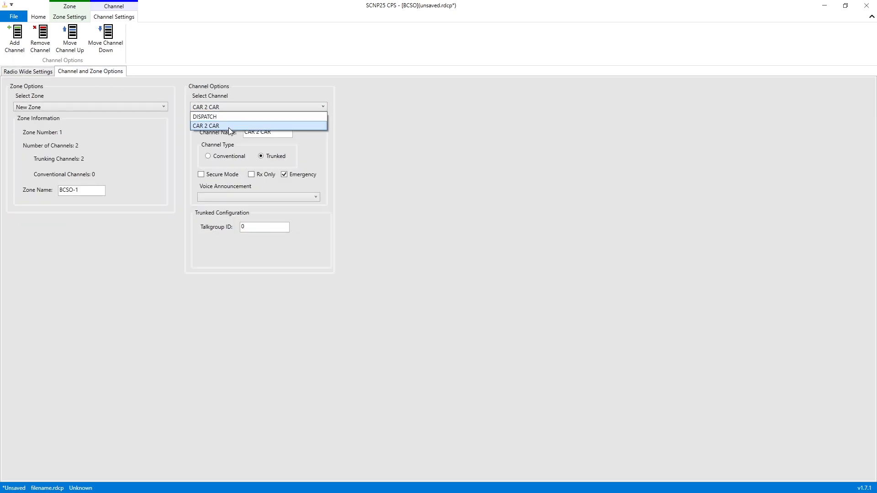
{"action": "left_click", "coordinate": [228, 127]}
{"action": "left_click", "coordinate": [219, 107]}
{"action": "left_click", "coordinate": [218, 113]}
Step: Switch the CAR 2 CAR channel's type to Conventional and enable Secure Mode for it
{"action": "left_click", "coordinate": [224, 108]}
{"action": "left_click", "coordinate": [221, 120]}
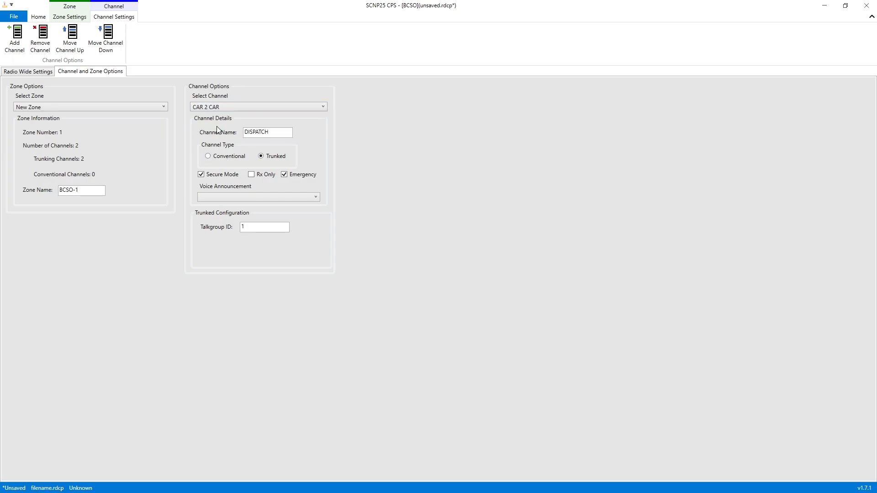
{"action": "left_click", "coordinate": [235, 156]}
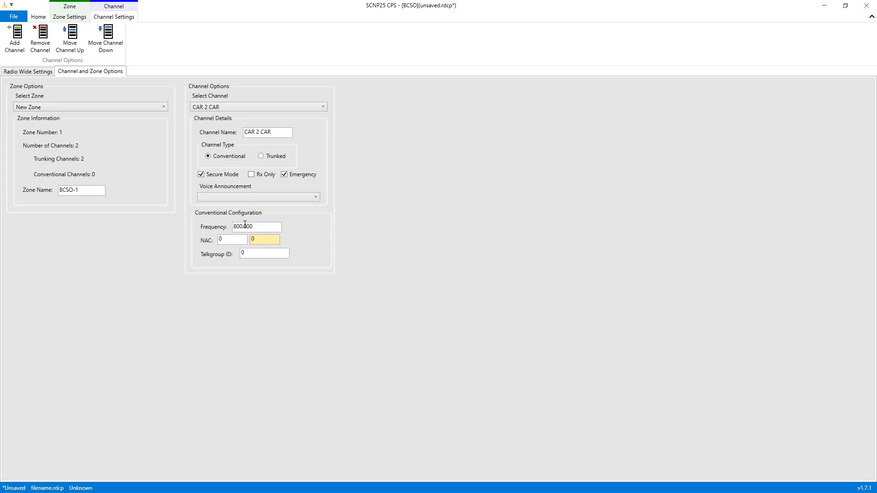
Step: Replace the default frequency in the CAR 2 CAR channel's conventional configuration
{"action": "left_click", "coordinate": [243, 226]}
{"action": "left_click_drag", "start_coordinate": [257, 228], "coordinate": [241, 236]}
{"action": "key", "text": "Right"}
{"action": "left_click", "coordinate": [242, 230]}
{"action": "left_click_drag", "start_coordinate": [253, 230], "coordinate": [225, 232]}
{"action": "left_click", "coordinate": [244, 228]}
{"action": "key", "text": "Home"}
{"action": "left_click", "coordinate": [236, 227]}
{"action": "type", "text": "15"}
{"action": "key", "text": "Delete"}
{"action": "key", "text": "Delete"}
{"action": "key", "text": "BackSpace"}
{"action": "type", "text": "12"}
{"action": "key", "text": "BackSpace"}
{"action": "key", "text": "BackSpace"}
{"action": "type", "text": "0125"}
{"action": "key", "text": "Left"}
{"action": "key", "text": "Left"}
{"action": "key", "text": "Left"}
{"action": "key", "text": "Left"}
{"action": "key", "text": "Left"}
{"action": "key", "text": "BackSpace"}
{"action": "key", "text": "BackSpace"}
{"action": "type", "text": "51"}
Step: Set the CAR 2 CAR channel's NAC to $293 and its talkgroup ID to 2
{"action": "key", "text": "Tab"}
{"action": "type", "text": "0"}
{"action": "double_click", "coordinate": [230, 239]}
{"action": "double_click", "coordinate": [262, 240]}
{"action": "type", "text": "$293"}
{"action": "key", "text": "Tab"}
{"action": "double_click", "coordinate": [249, 253]}
{"action": "double_click", "coordinate": [256, 256]}
{"action": "type", "text": "2"}
Step: Return to the DISPATCH channel and check its talkgroup ID
{"action": "left_click", "coordinate": [217, 107]}
{"action": "left_click", "coordinate": [214, 113]}
{"action": "left_click", "coordinate": [248, 227]}
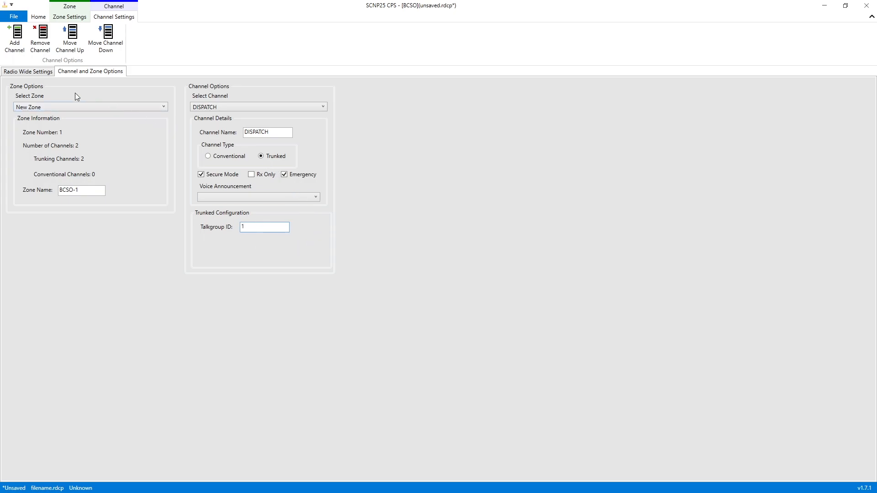
Step: Add a scan list in the radio-wide settings and select it for editing
{"action": "left_click", "coordinate": [44, 74]}
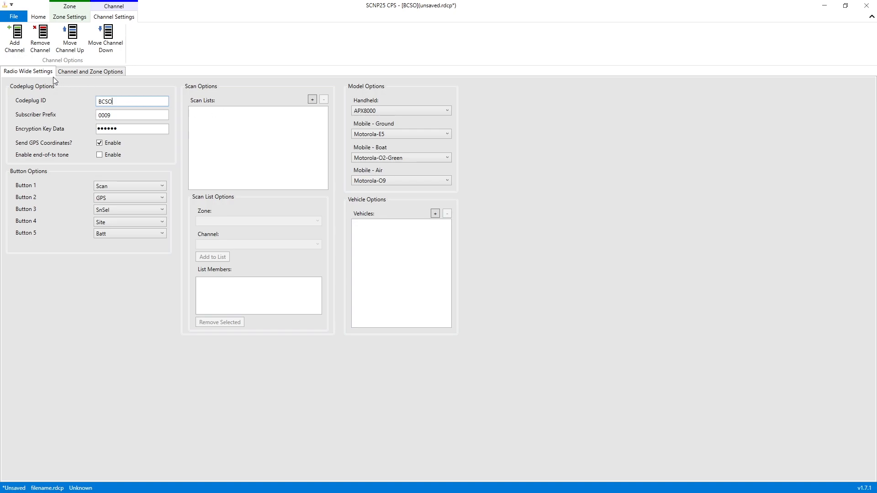
{"action": "left_click", "coordinate": [313, 100]}
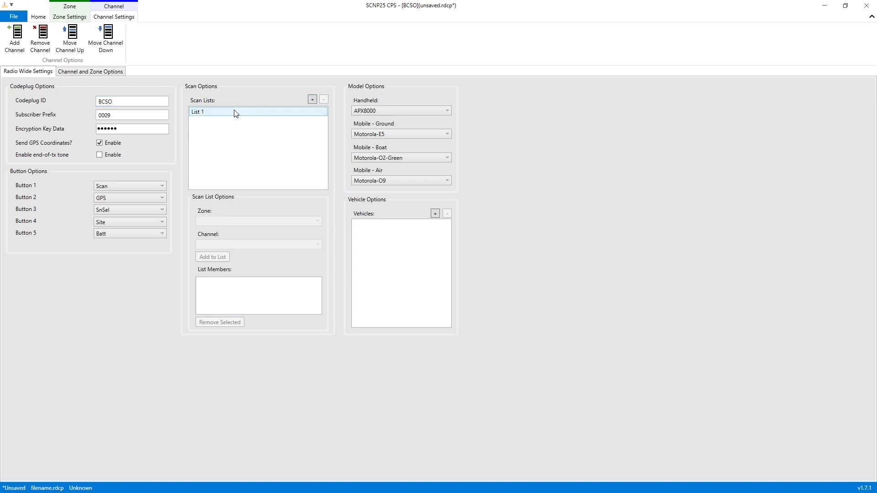
{"action": "left_click", "coordinate": [221, 114]}
Step: Add the DISPATCH and CAR 2 CAR channels from zone BCSO-1 to scan list List 1
{"action": "left_click", "coordinate": [209, 221]}
{"action": "left_click", "coordinate": [220, 231]}
{"action": "left_click", "coordinate": [225, 245]}
{"action": "left_click", "coordinate": [228, 252]}
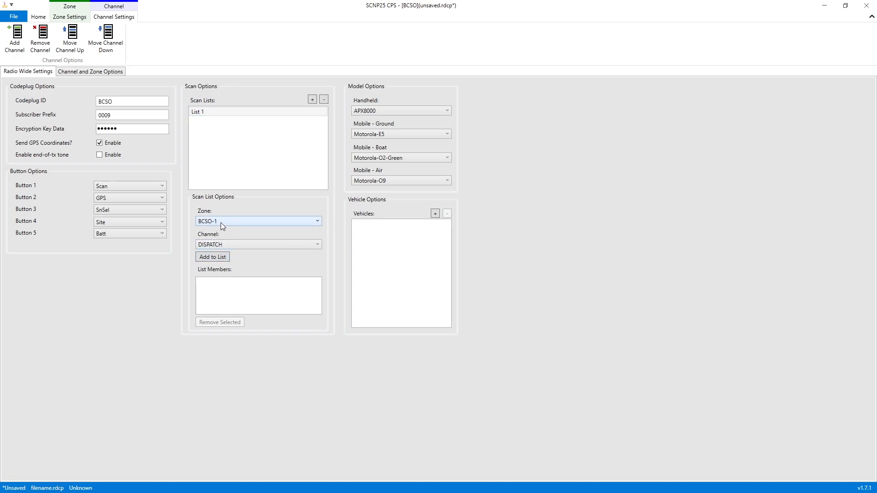
{"action": "left_click", "coordinate": [217, 258]}
{"action": "left_click", "coordinate": [221, 244]}
{"action": "left_click", "coordinate": [224, 262]}
{"action": "left_click", "coordinate": [216, 256]}
Step: Review the zone and DISPATCH channel settings, the scan list members and the codeplug's file saving options
{"action": "left_click", "coordinate": [98, 74]}
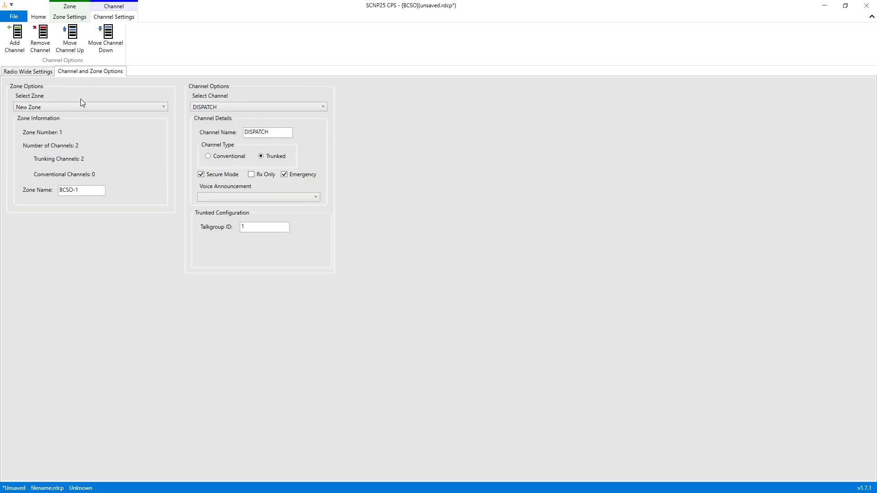
{"action": "left_click", "coordinate": [70, 107]}
{"action": "left_click", "coordinate": [100, 137]}
{"action": "left_click", "coordinate": [273, 223]}
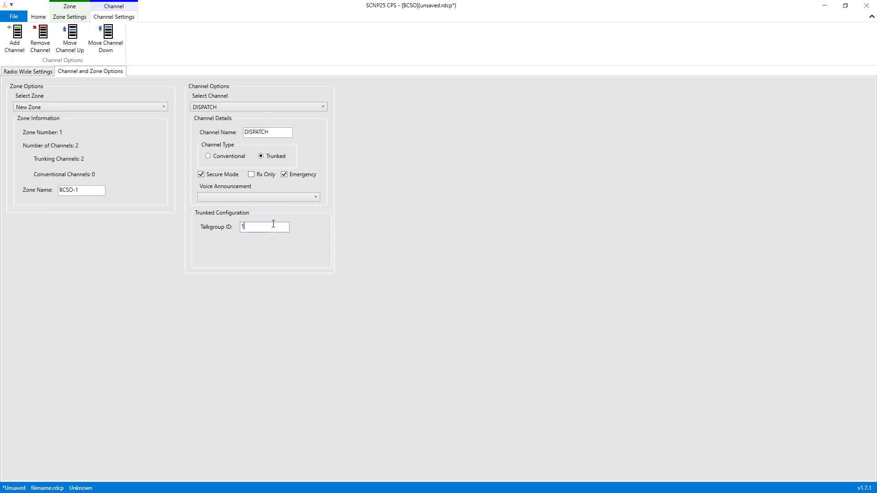
{"action": "left_click", "coordinate": [48, 72]}
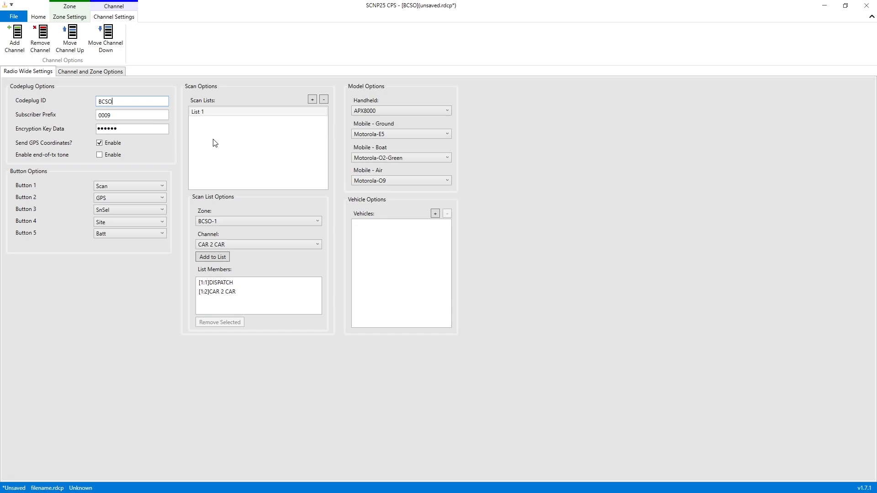
{"action": "left_click", "coordinate": [15, 18]}
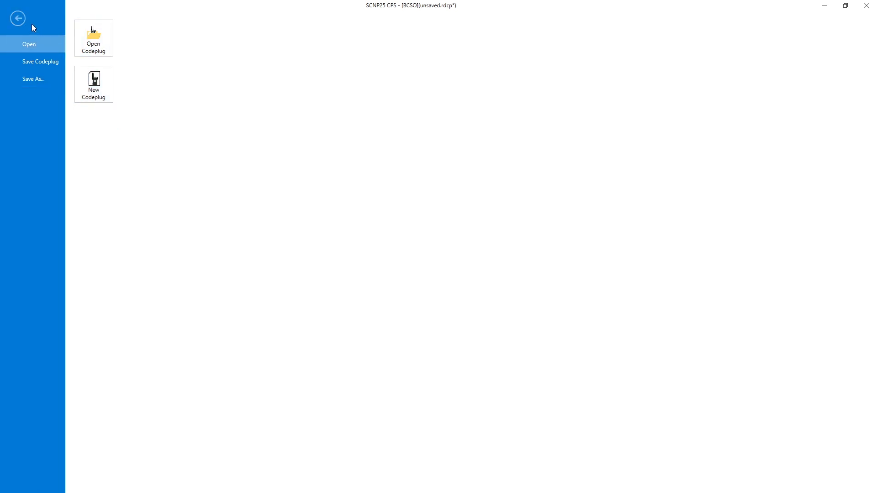
{"action": "left_click", "coordinate": [18, 19]}
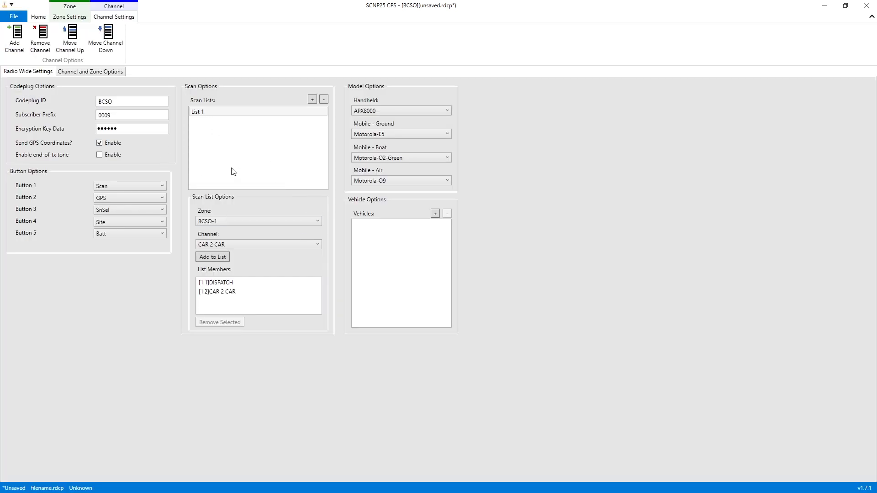